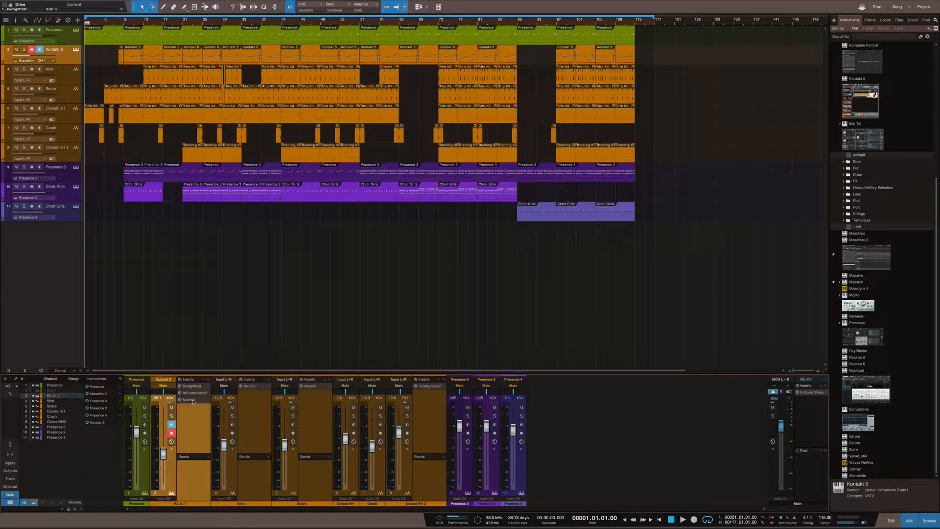
- Recolour the Kontakt 5 bass track and its mixer channel lime green
key("F11")
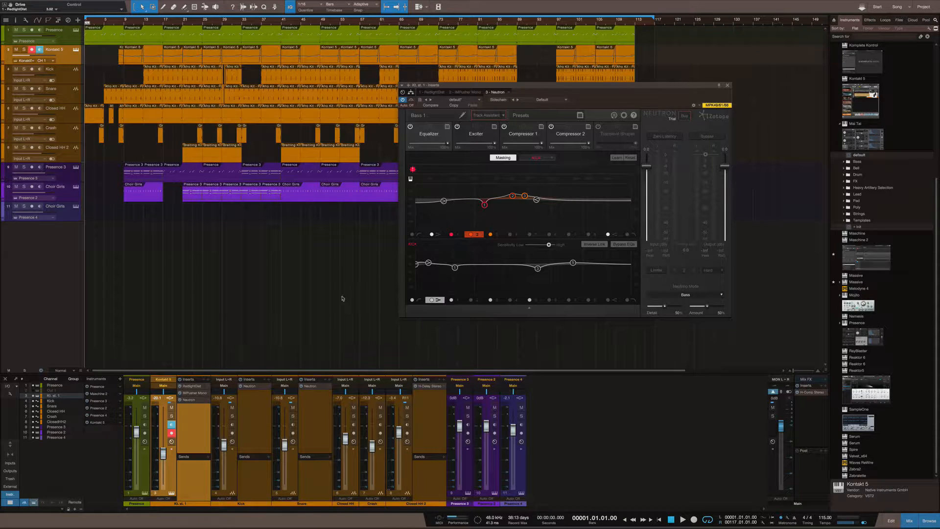
left_click(215, 503)
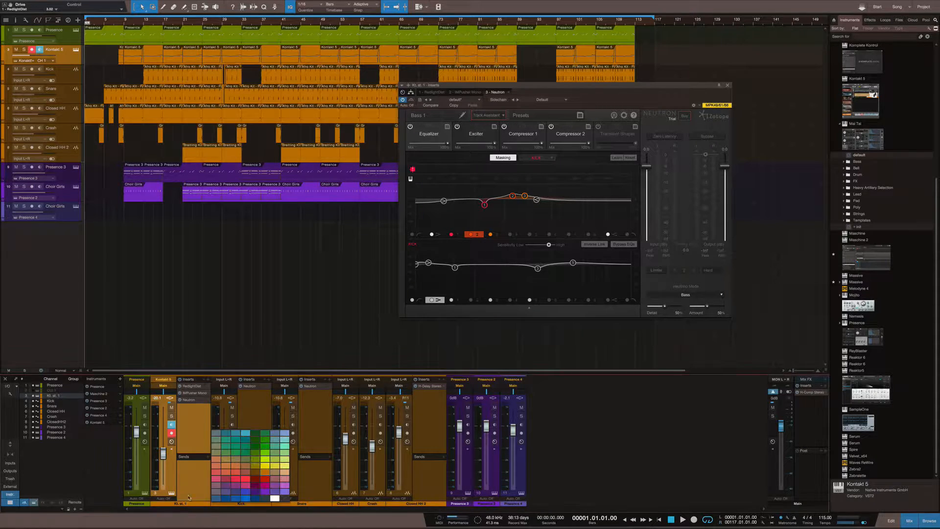
left_click(269, 461)
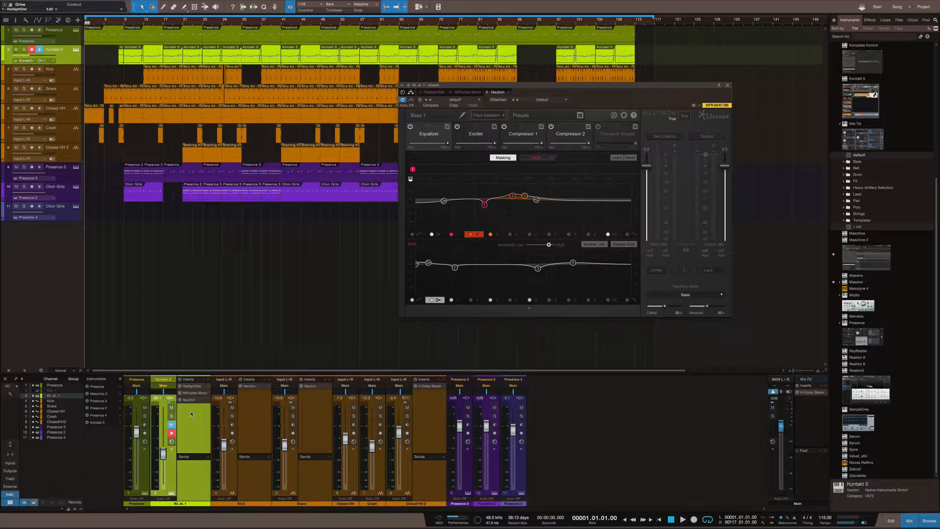
- Remove the existing Neutron insert from the Kontakt 5 bass channel
left_click(209, 379)
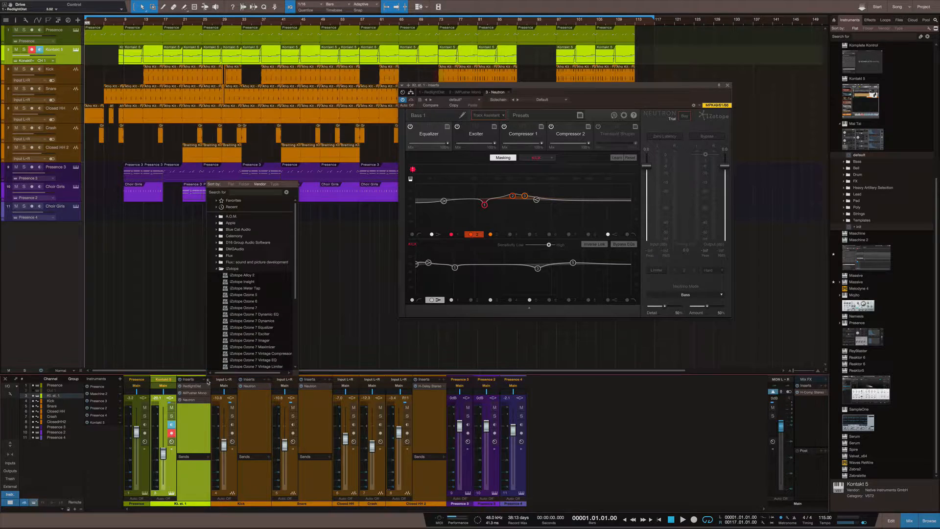
left_click(315, 285)
left_click(403, 100)
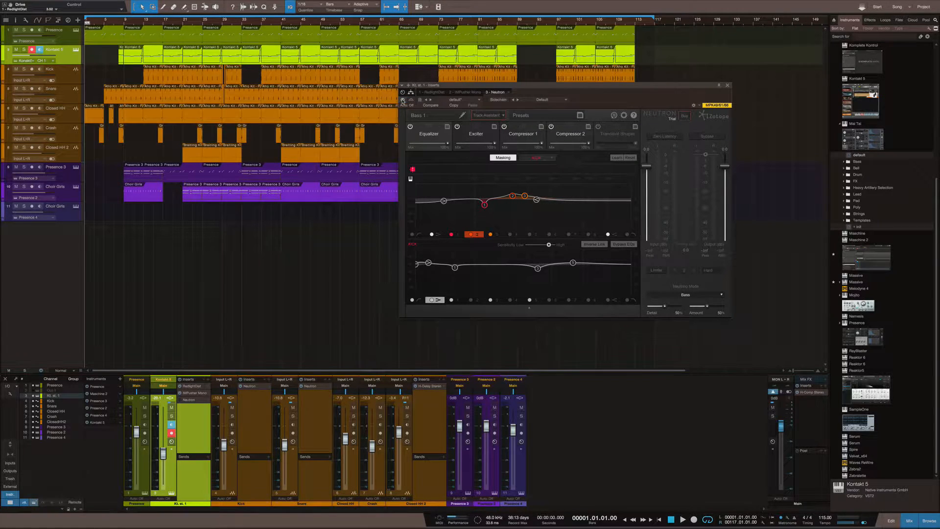
left_click(403, 100)
left_click(208, 400)
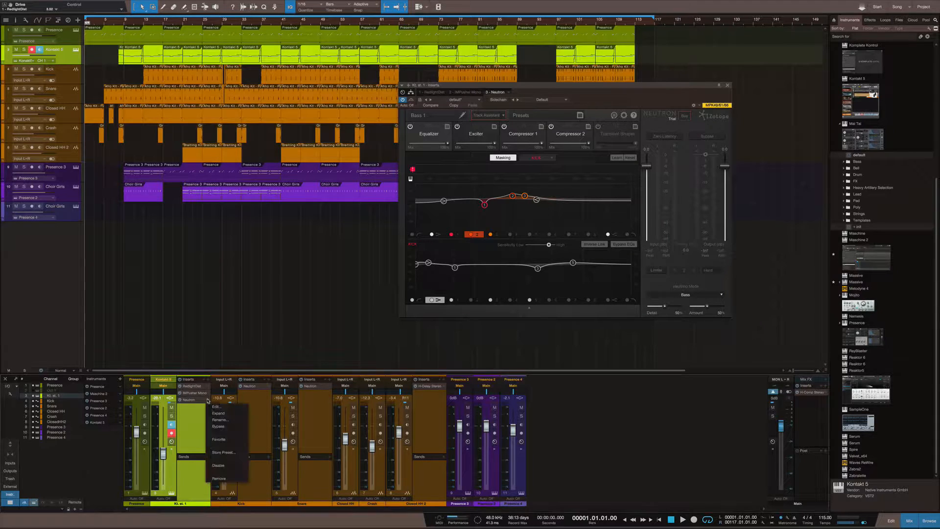
left_click(219, 479)
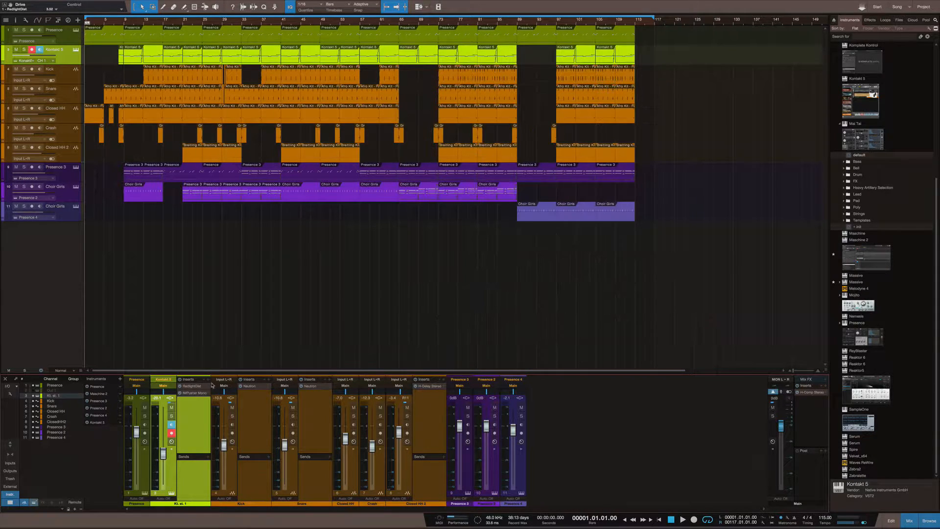
- Add a fresh iZotope Neutron insert to the bass channel, continue in trial mode and place its window above the mixer
left_click(209, 379)
scroll(244, 347, "down", 3)
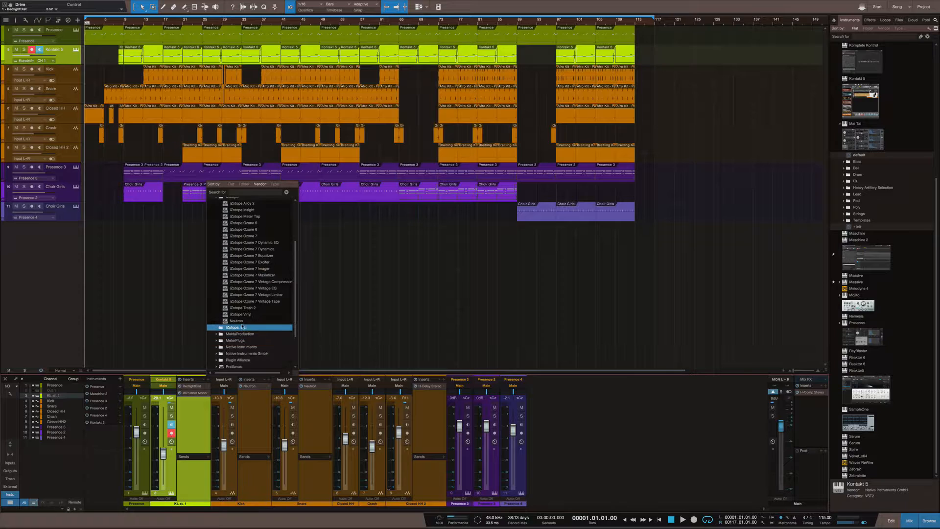
left_click(241, 325)
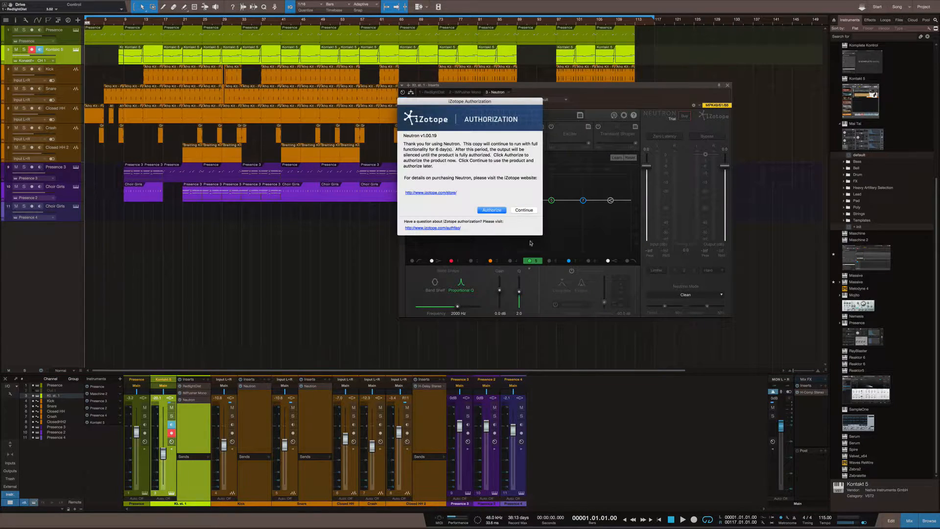
left_click(523, 211)
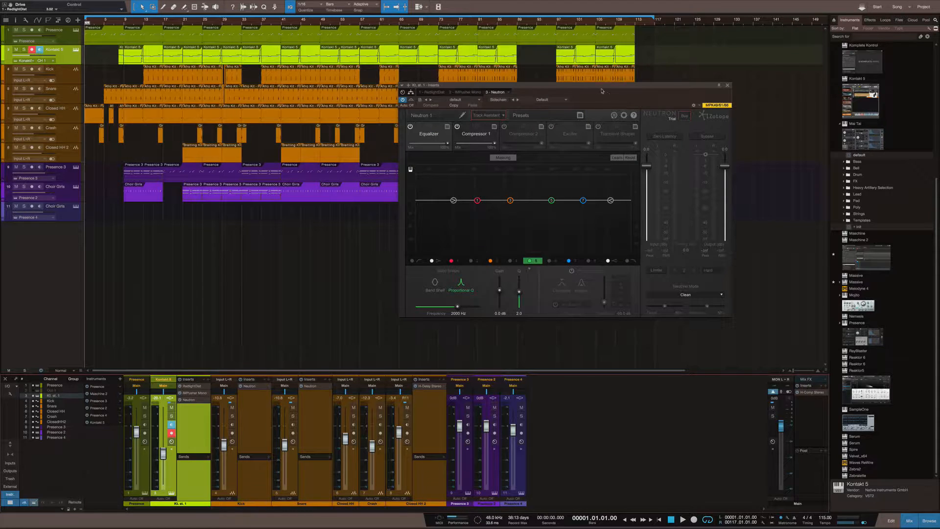
left_click_drag(590, 86, 516, 130)
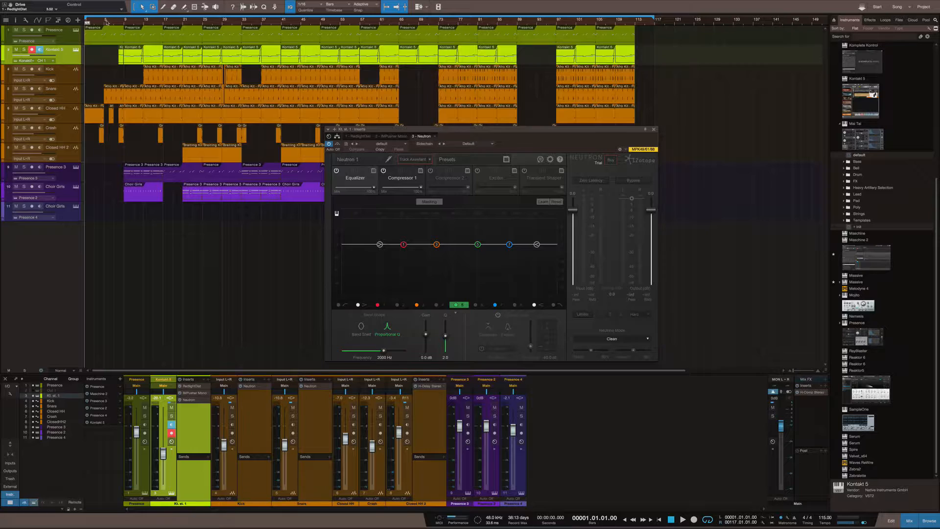
- Play the song briefly from bar 13 to check the bass and the overall level
left_click(144, 20)
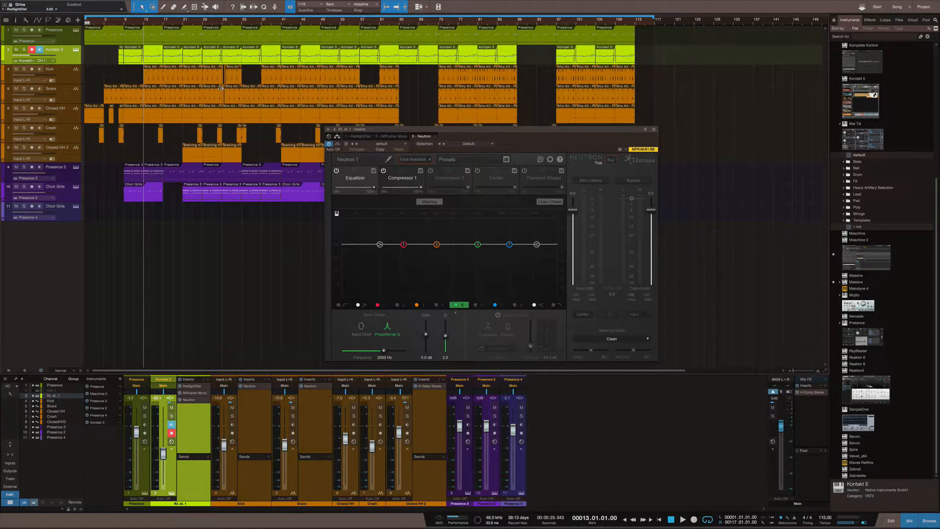
key("space")
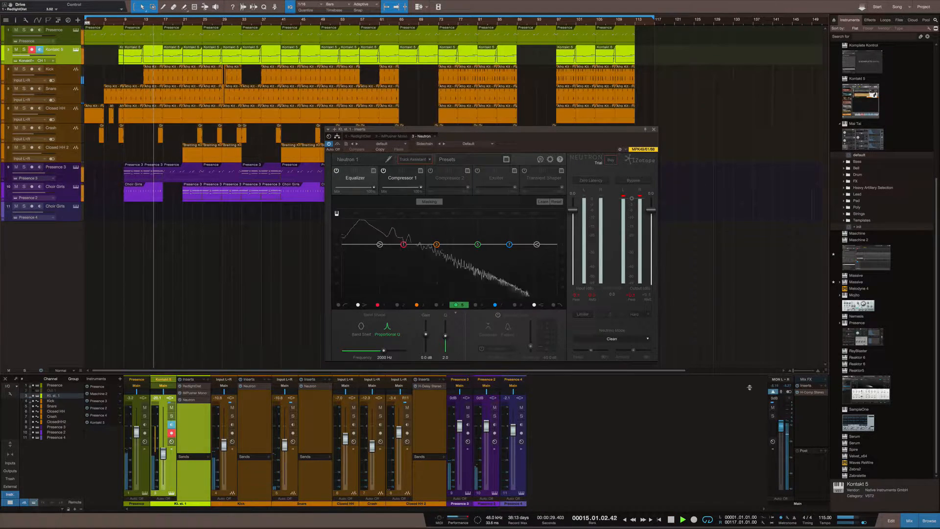
key("space")
- Add iZotope Ozone 6 to the main output, keep only its Maximizer, and set threshold to about -8.9 dB and margin to -0.6 dB
left_click(826, 386)
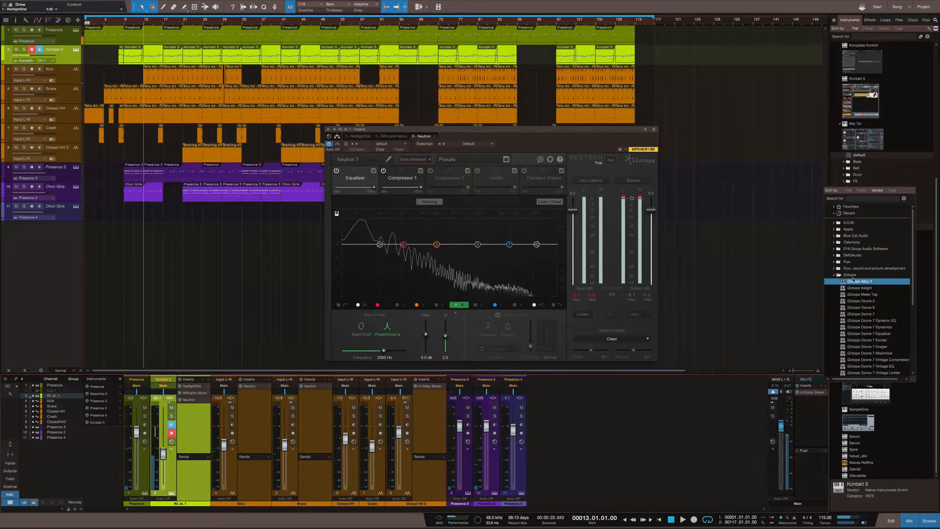
left_click(776, 250)
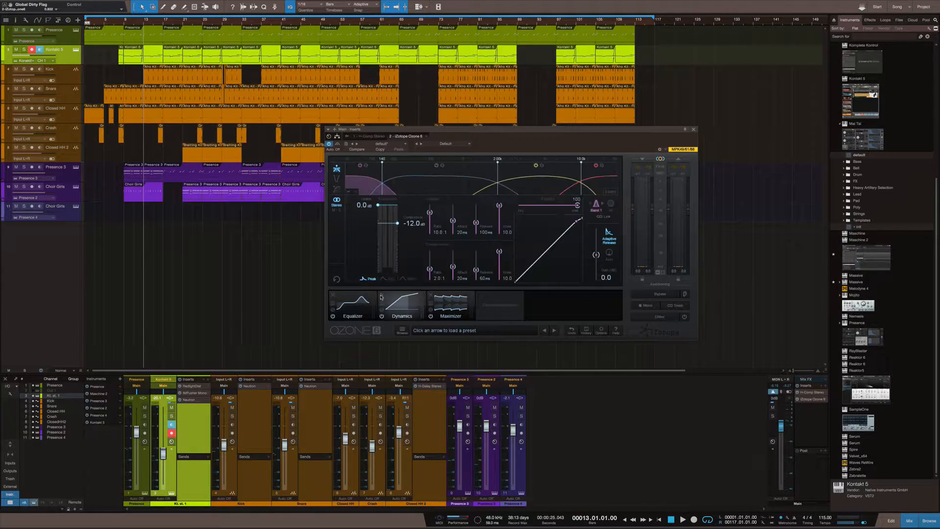
left_click(333, 295)
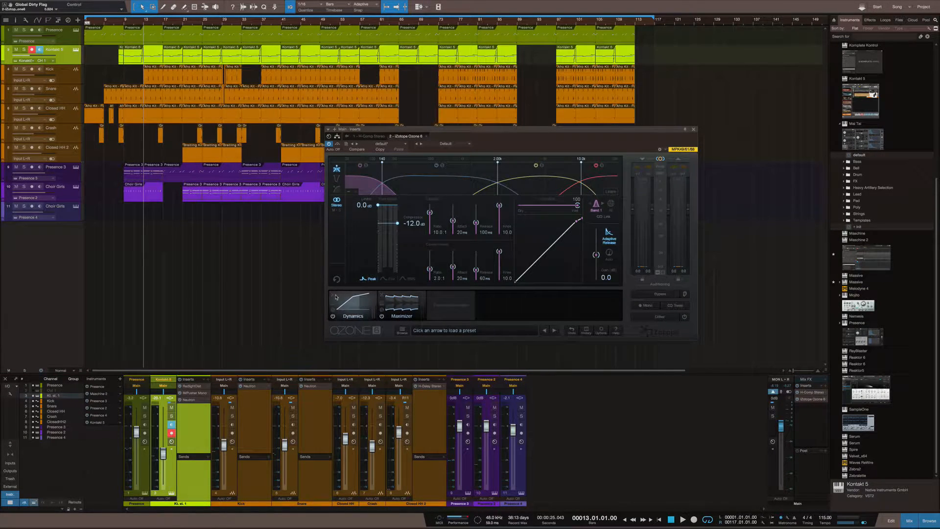
left_click(333, 295)
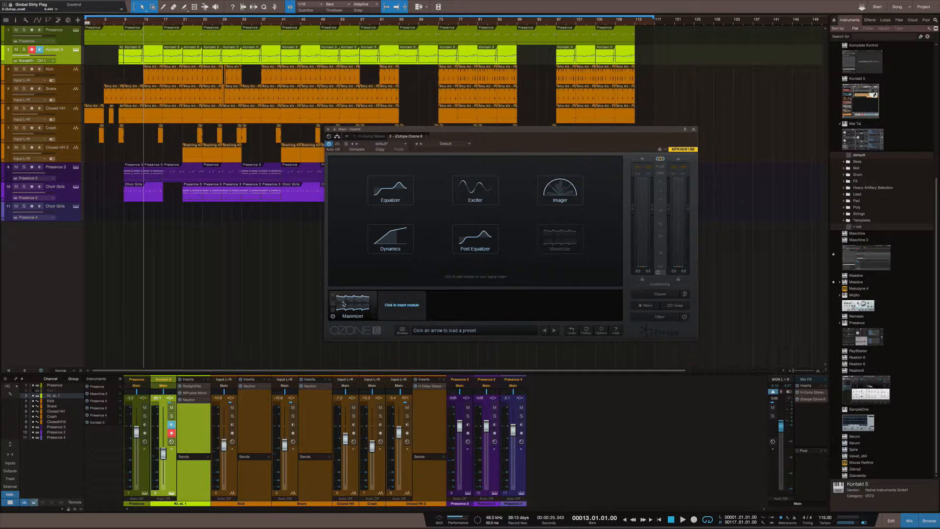
left_click(343, 304)
left_click_drag(446, 204, 400, 255)
- Play the song through the Maximizer, close the Ozone window and slightly lower the bass channel's fader
key("space")
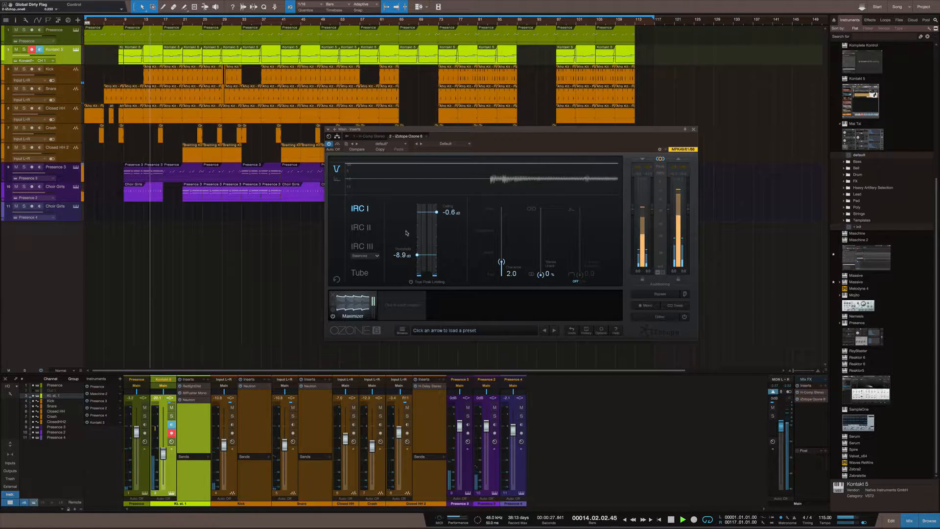
left_click(694, 129)
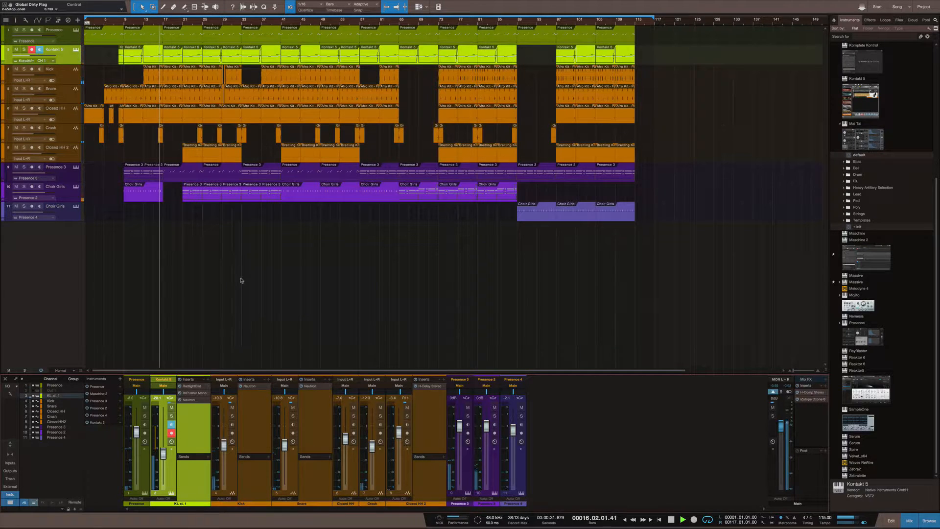
left_click_drag(164, 455, 164, 456)
key("space")
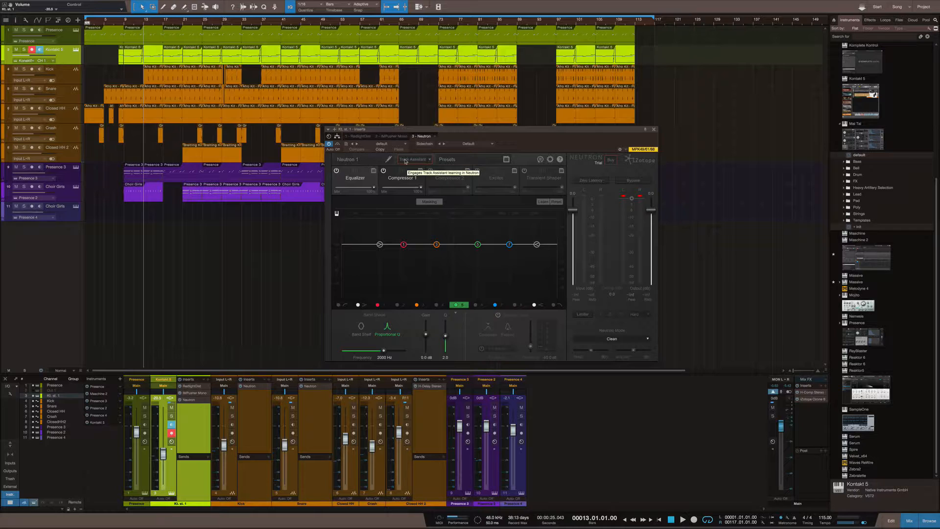
- Run Neutron's Track Assistant on the bass during playback until its analysis is applied, and stop the song
key("space")
left_click(409, 160)
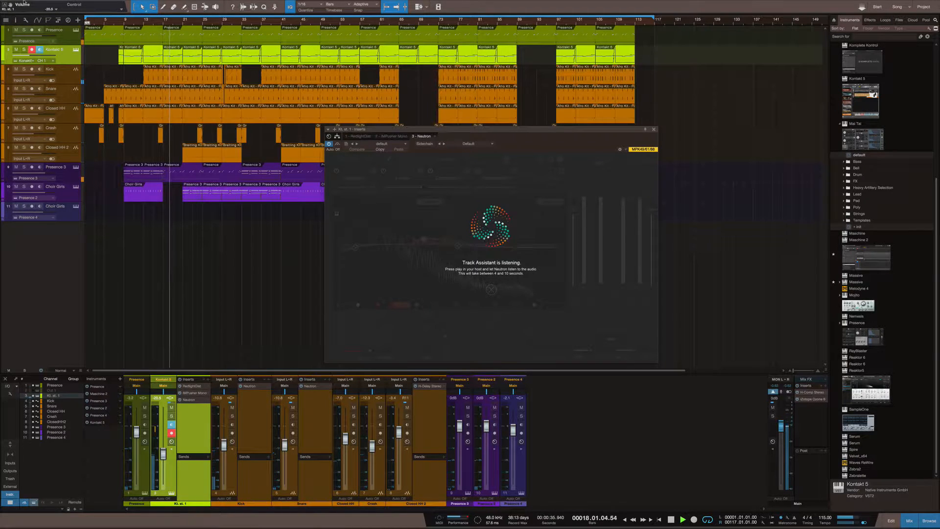
mouse_move(6, 0)
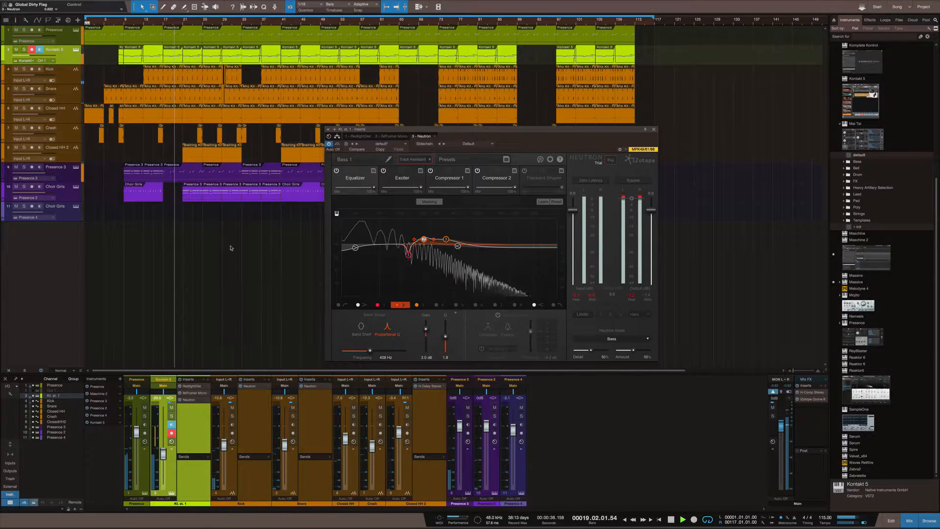
key("space")
- Set the audio device block size to 256 samples in the preferences
left_click(30, 4)
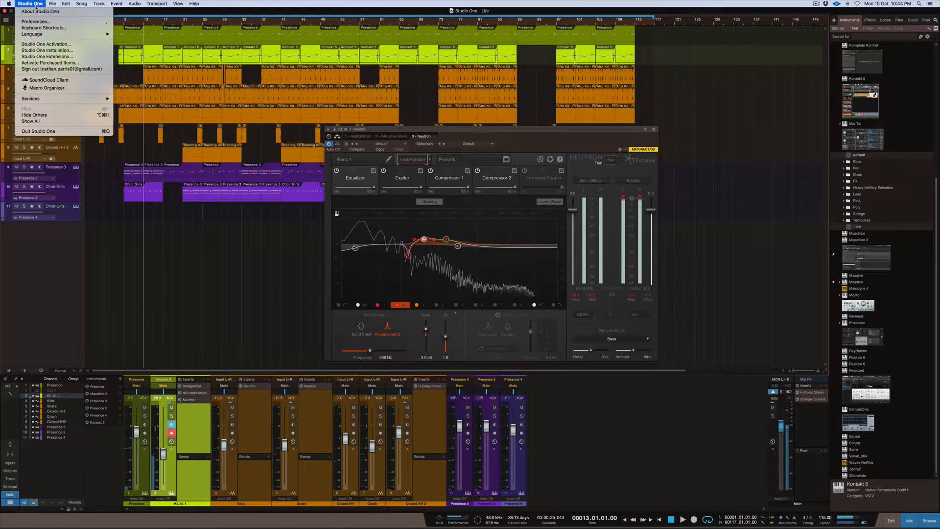
left_click(44, 22)
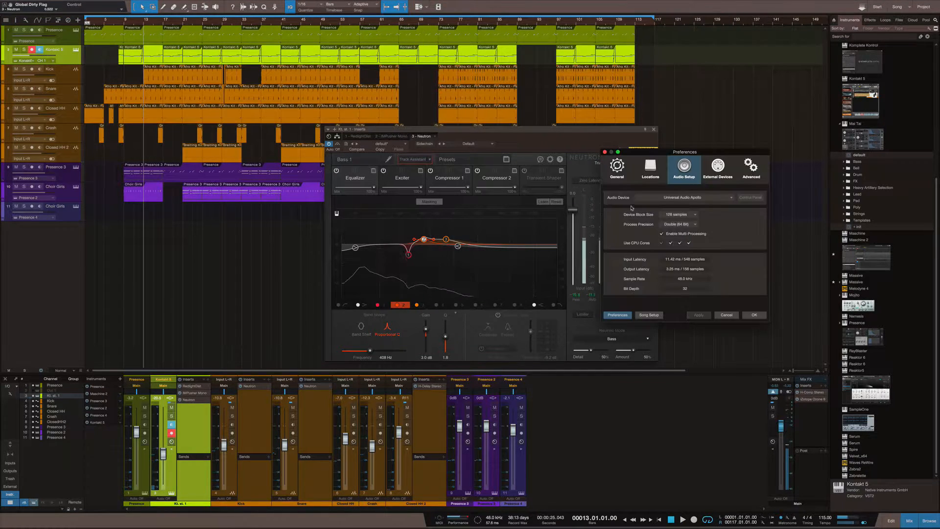
left_click(678, 215)
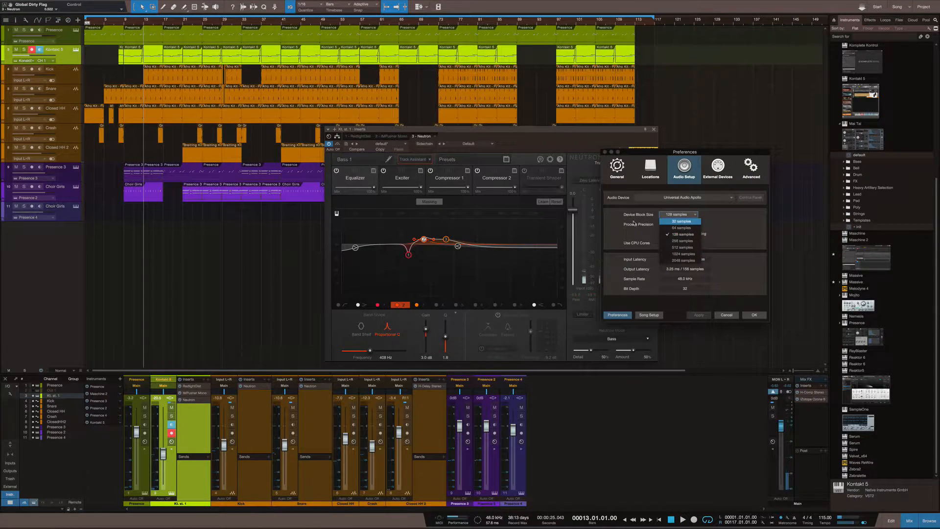
left_click(671, 241)
left_click(751, 315)
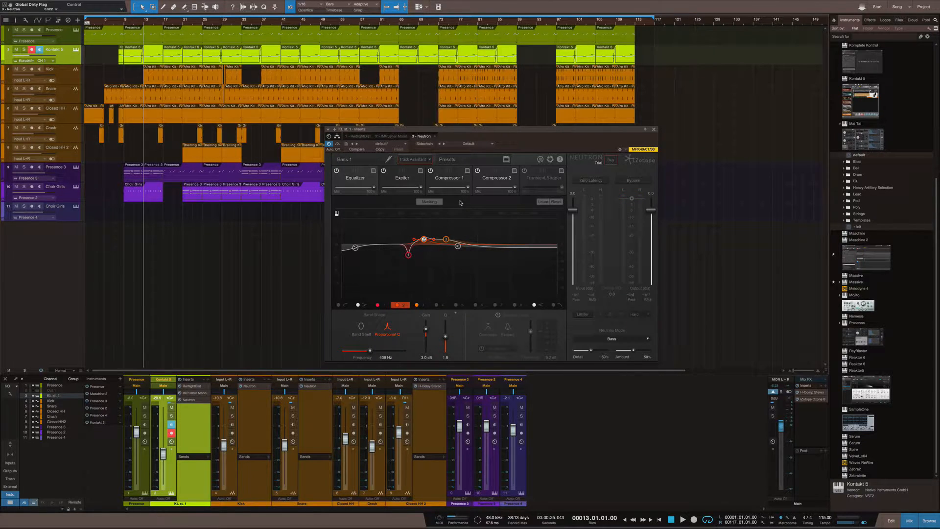
- Play the processed bass and examine the frequency and gain of each equalizer node set by Track Assistant
key("space")
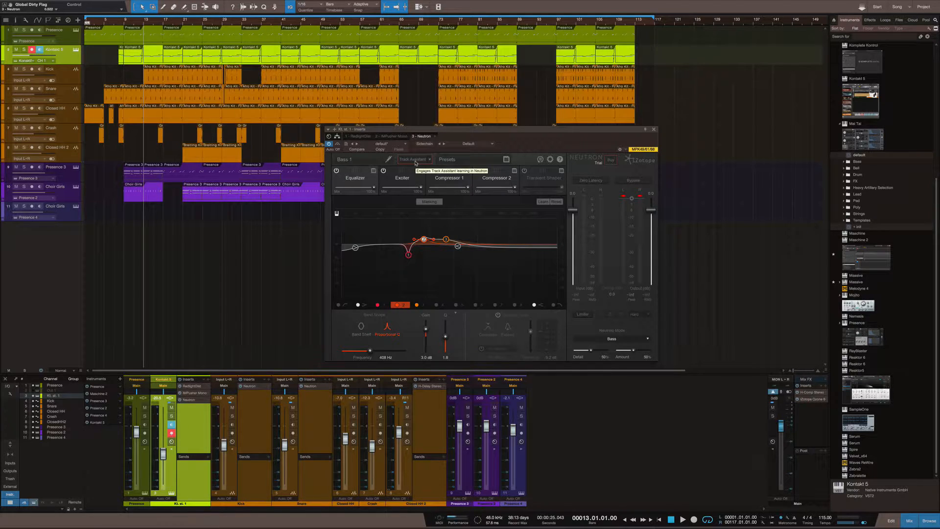
mouse_move(426, 241)
left_click(446, 239)
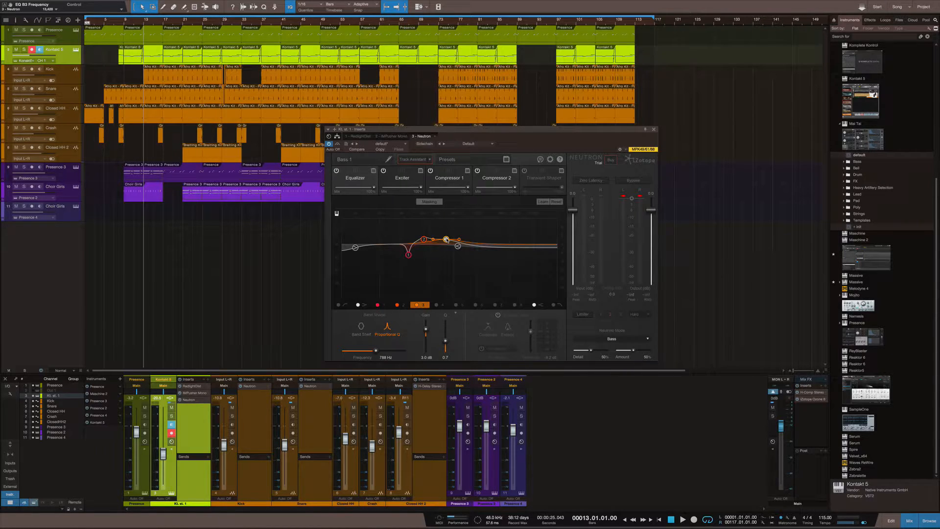
mouse_move(447, 239)
left_click(424, 240)
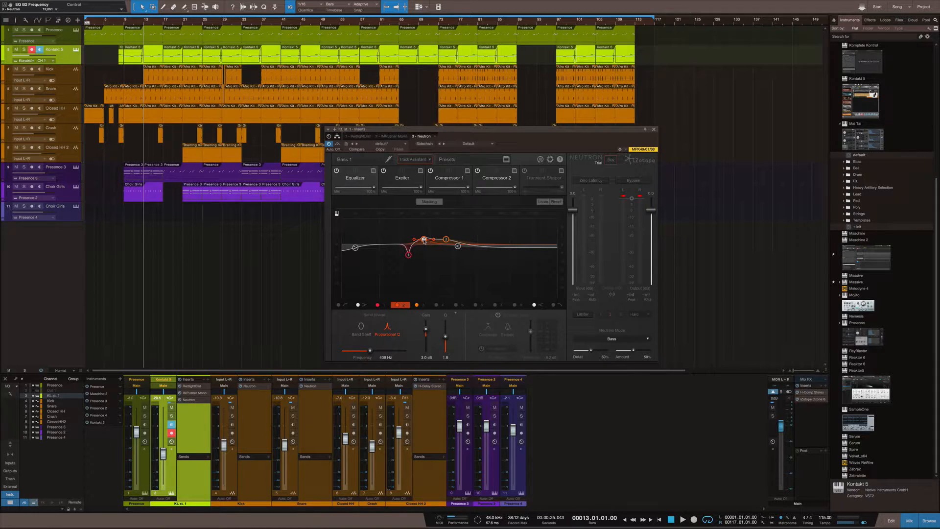
left_click(409, 255)
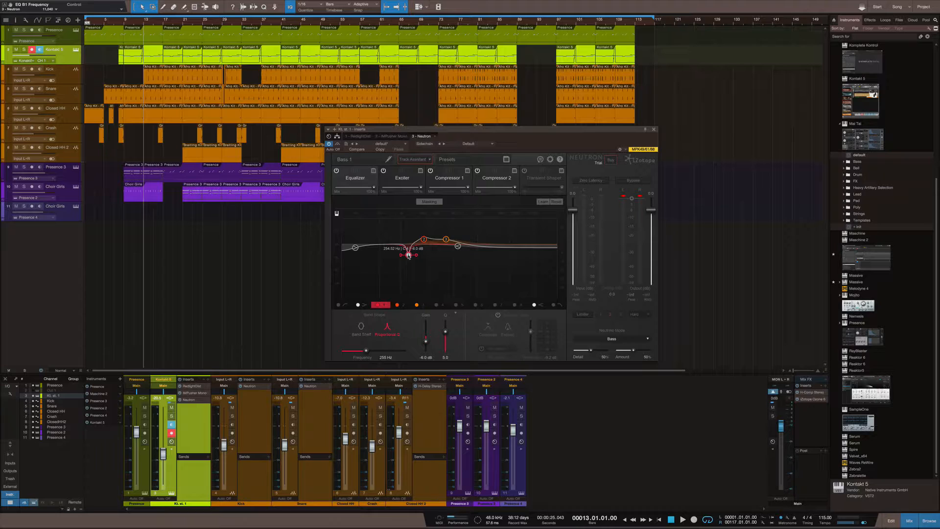
left_click(356, 248)
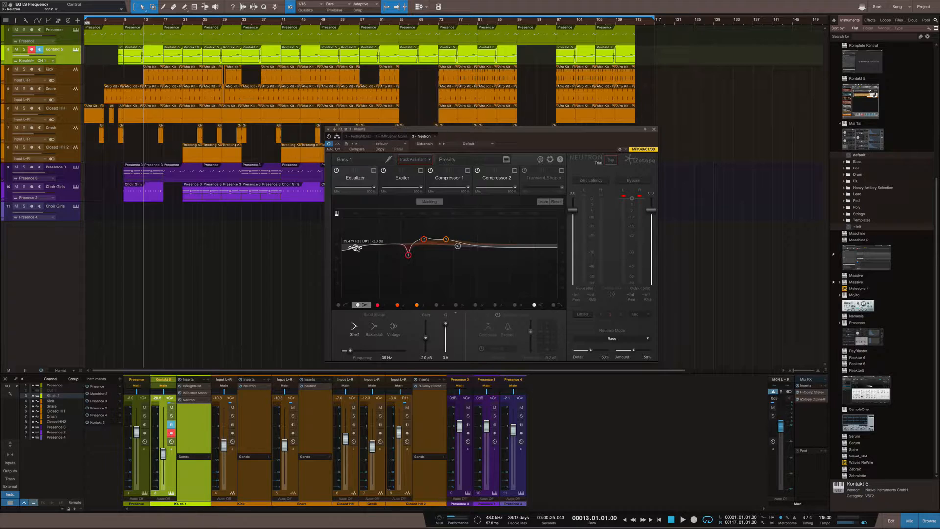
left_click(458, 245)
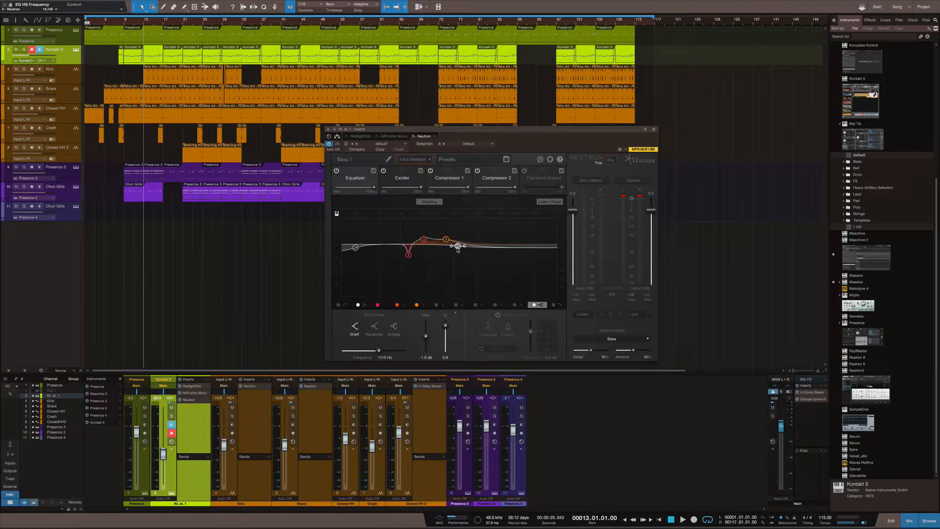
- Turn on Neutron's Masking view for the bass and choose the Kick instance as the comparison track
left_click(430, 202)
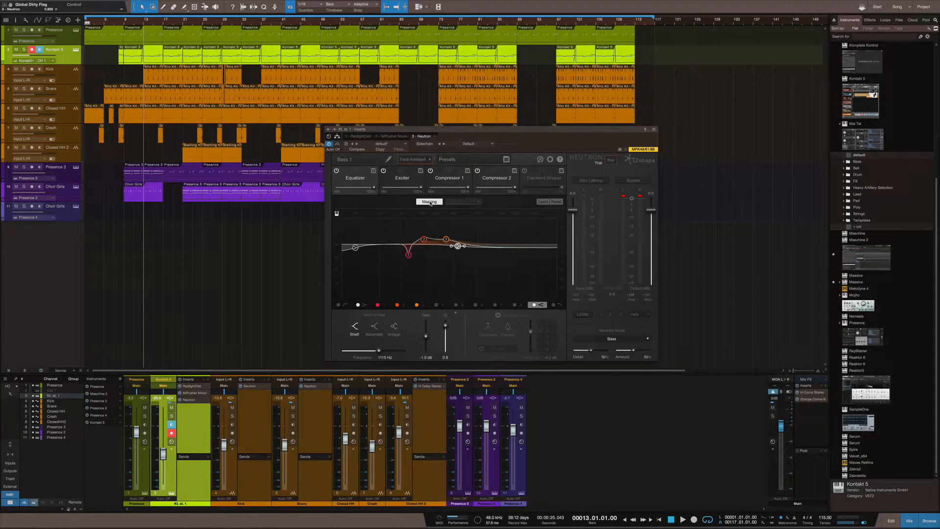
left_click(458, 203)
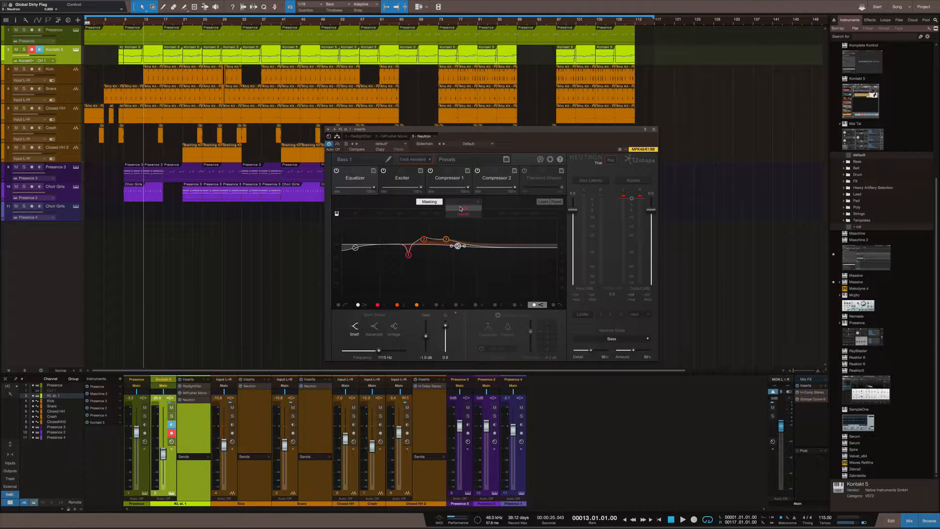
left_click(436, 203)
left_click(433, 203)
left_click(432, 203)
left_click(456, 203)
left_click(466, 211)
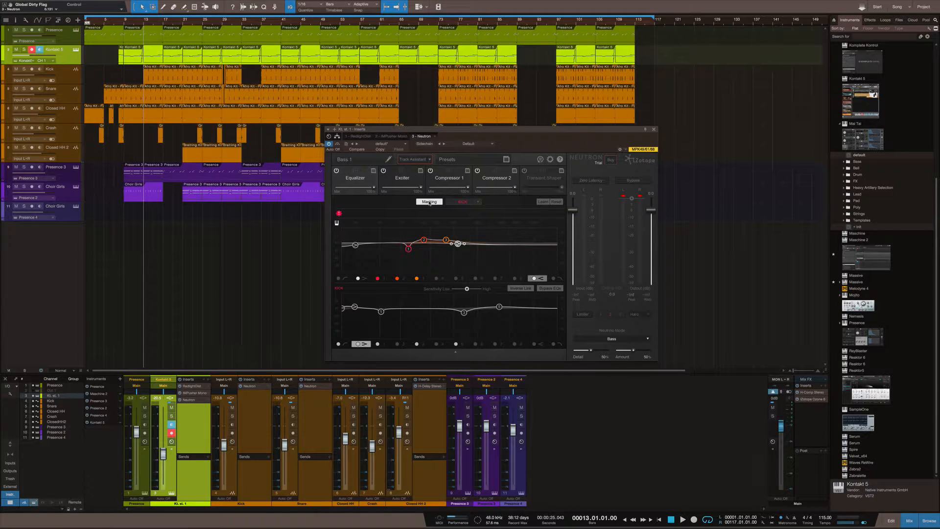
- Arrange the bass and Kick Neutron windows side by side and show the Kick's Equalizer module
left_click(457, 202)
left_click(468, 209)
left_click_drag(626, 130, 414, 82)
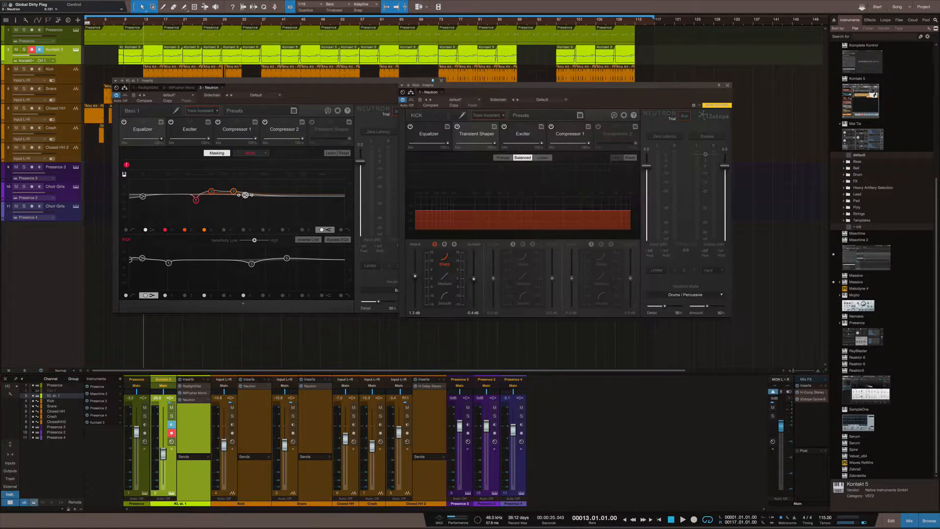
left_click_drag(544, 88, 593, 83)
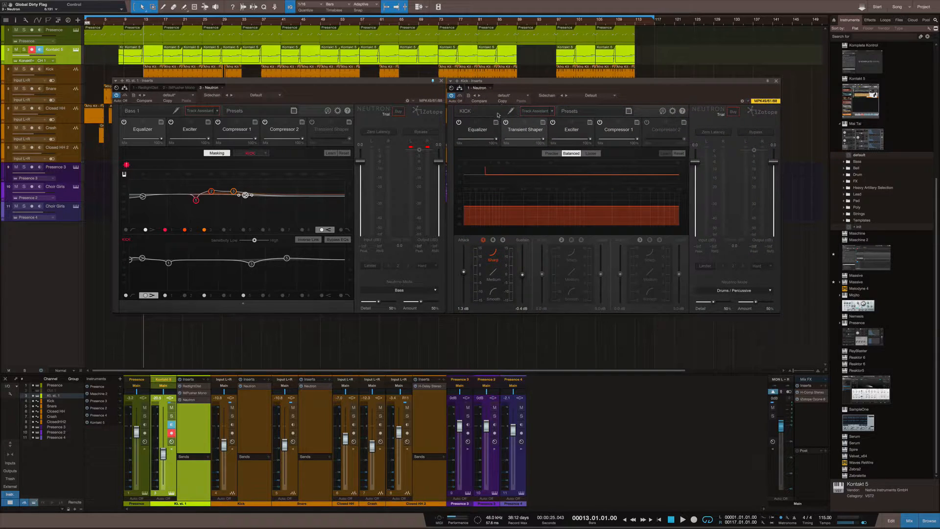
left_click(479, 130)
- Turn on Inverse Link and cut the Kick's first bell band to about -16.7 dB
mouse_move(169, 263)
left_mouse_down()
mouse_move(143, 269)
mouse_move(167, 264)
left_mouse_up()
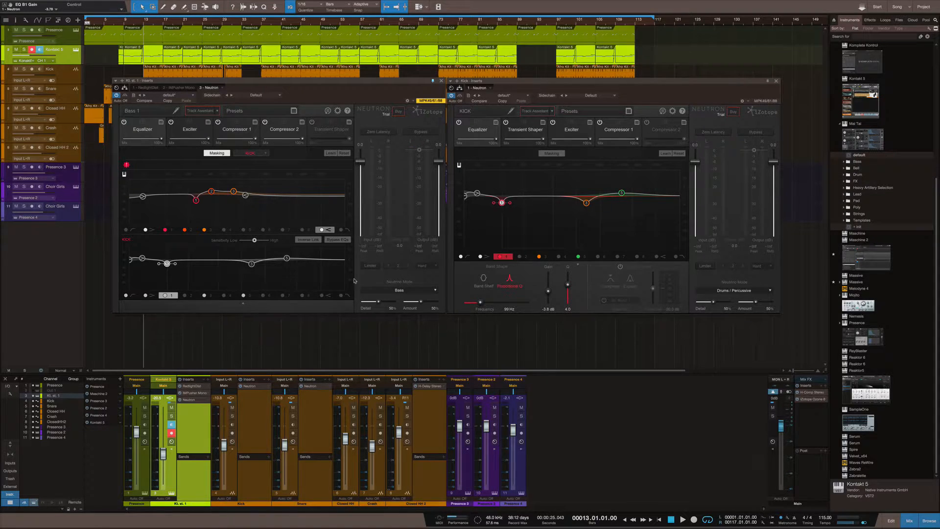
left_click(309, 240)
left_click_drag(167, 264, 167, 277)
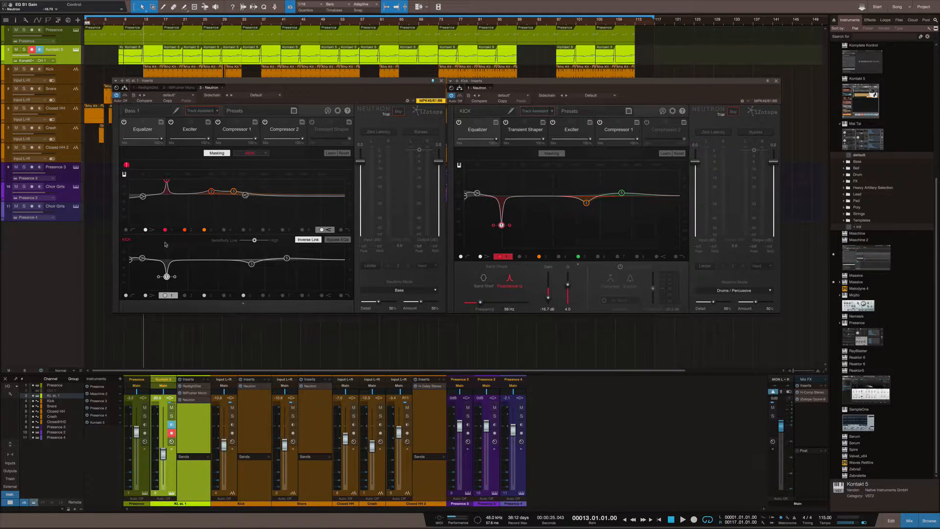
- Ease the Kick's first bell band to about -5.1 dB at 101 Hz, and flatten the bass's first bell with Inverse Link off
left_click_drag(167, 277, 167, 266)
left_click_drag(167, 265, 168, 265)
left_click(302, 240)
left_click_drag(168, 191, 191, 194)
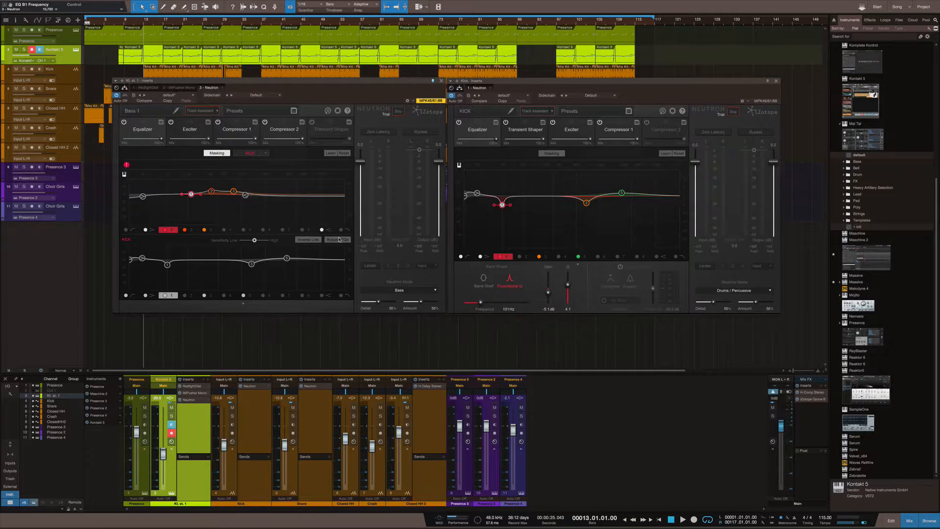
- Compare the bass and Kick equalizers bypassed and active, ending with both enabled
left_click(337, 240)
left_click(333, 240)
left_click(334, 240)
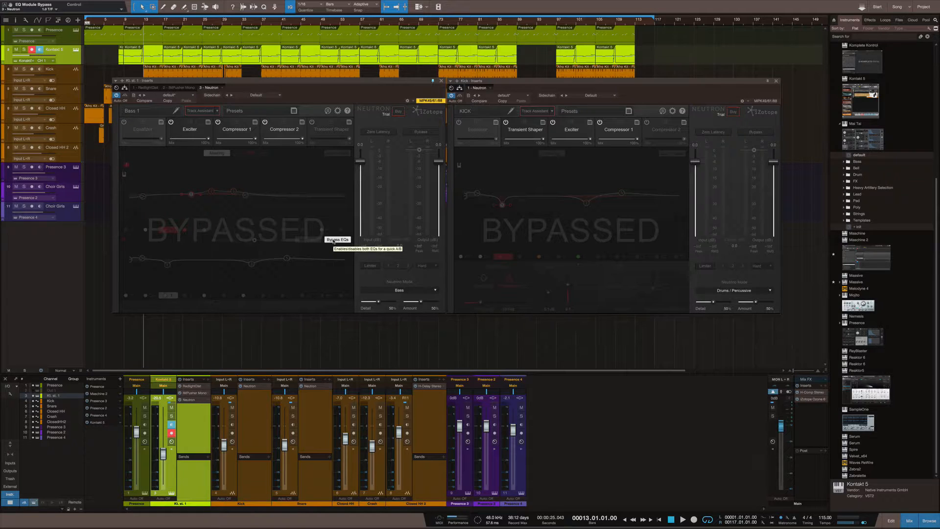
left_click(334, 240)
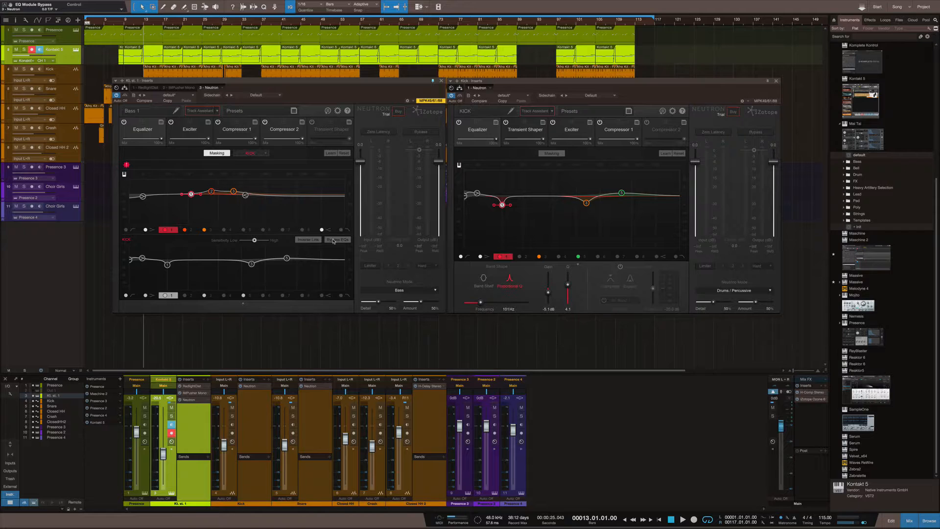
- Bypass and re-enable the Kick's Transient Shaper, and do the same with its whole Neutron insert
left_click(518, 131)
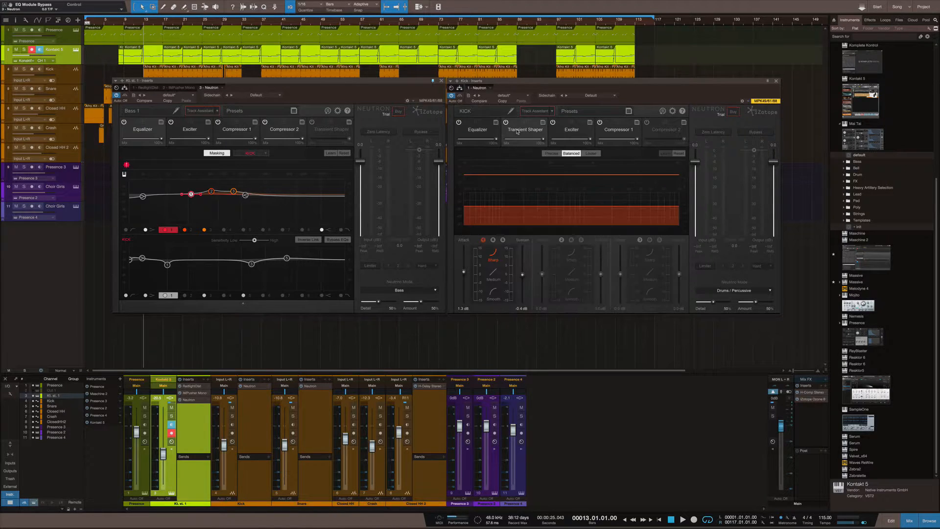
left_click(506, 122)
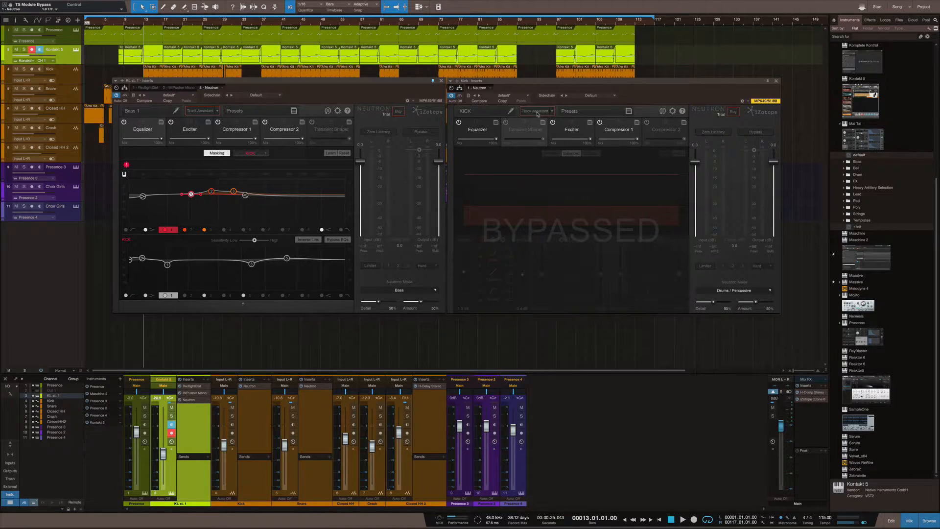
left_click(507, 123)
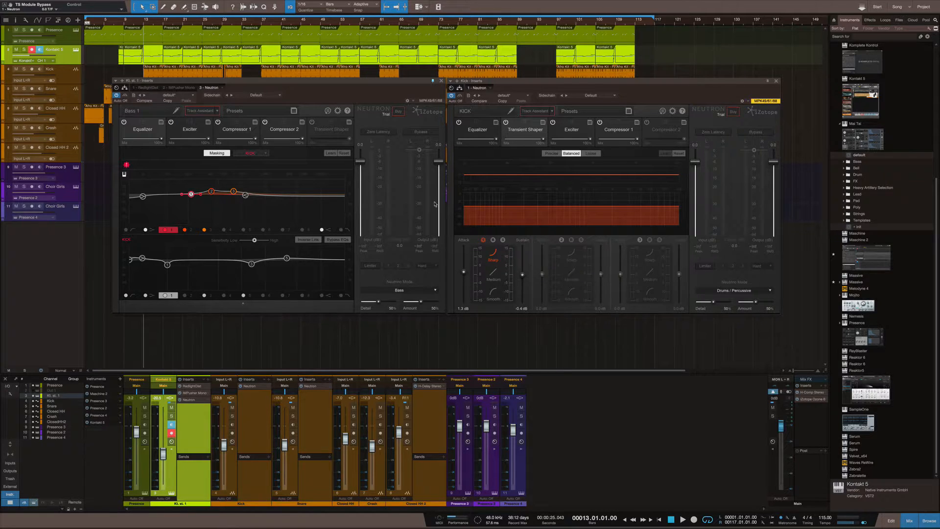
left_click(451, 97)
left_click(451, 97)
- Raise the bass's Masking sensitivity during playback with the Kick's Equalizer in view, and stop the song
key("space")
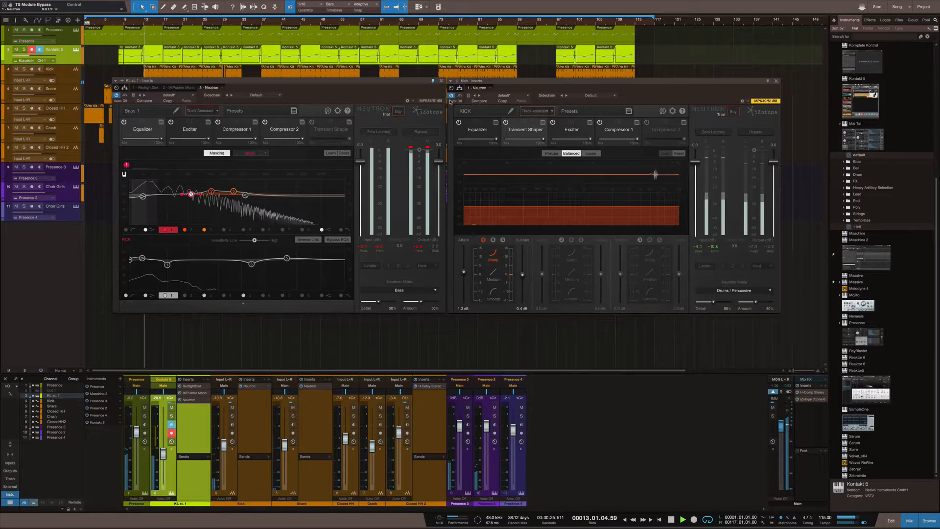
left_click(476, 129)
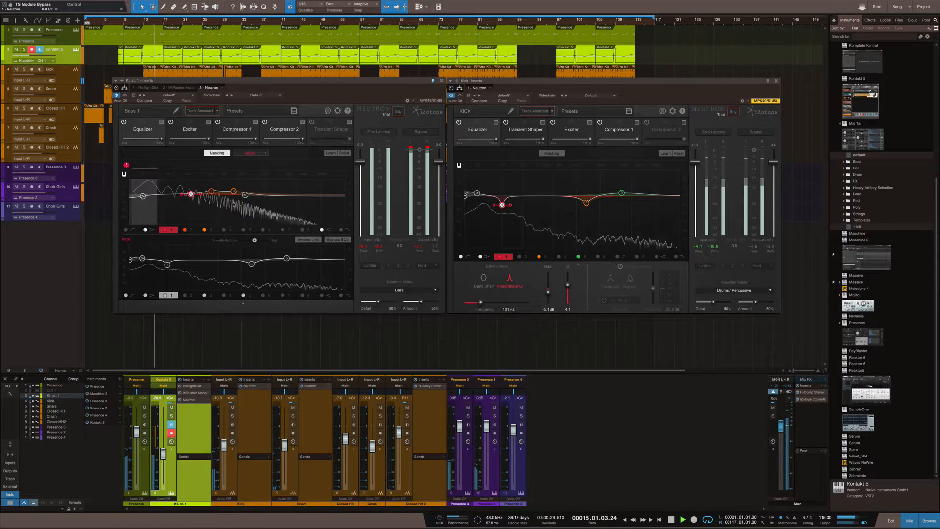
left_click(142, 258)
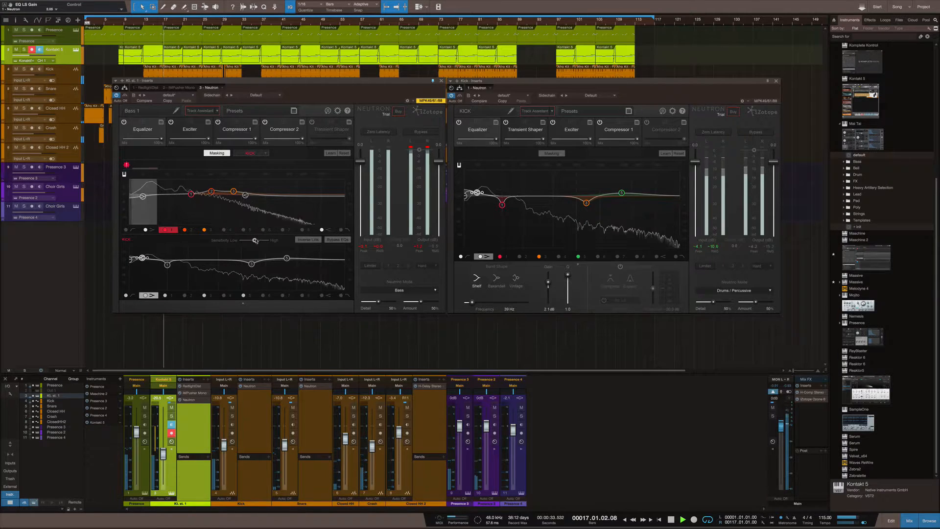
left_click_drag(255, 241, 265, 239)
key("space")
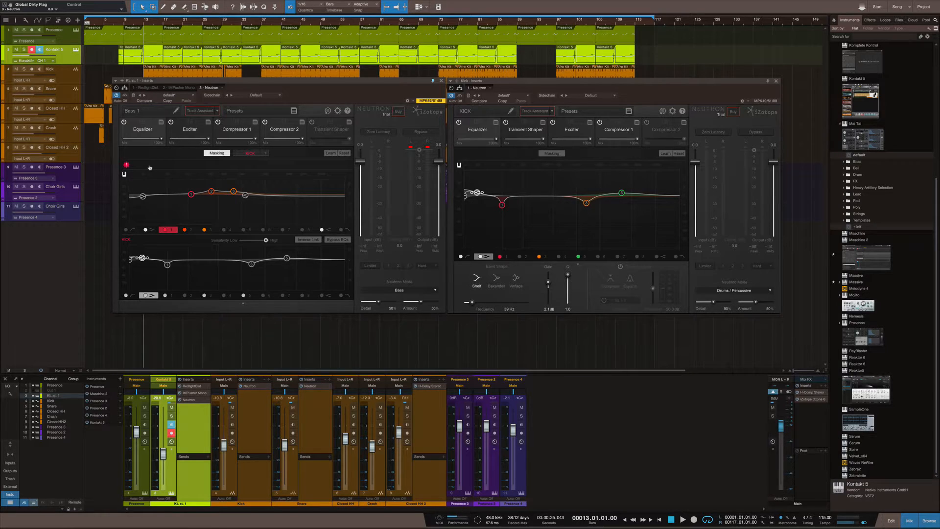
- During playback, pull down the bass's low shelf and cut the Kick's low shelf to about -10.3 dB
key("space")
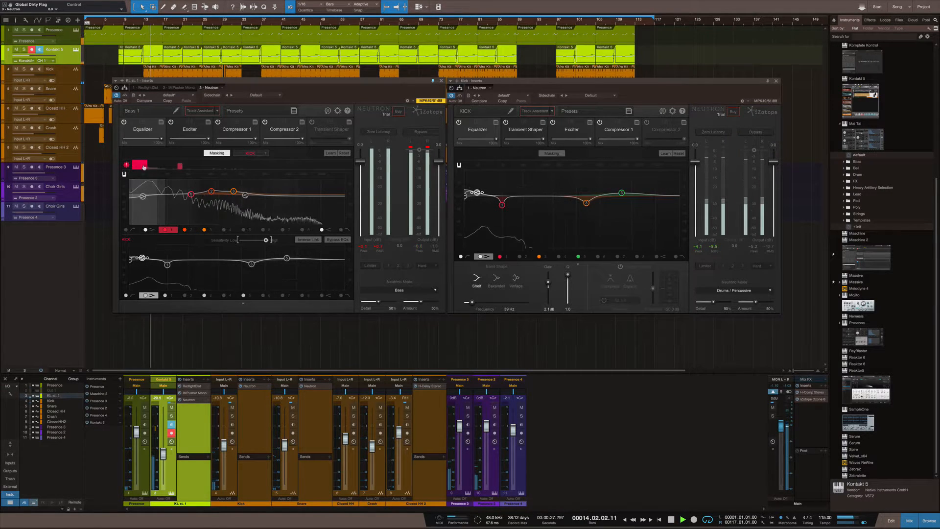
left_click_drag(142, 197, 143, 209)
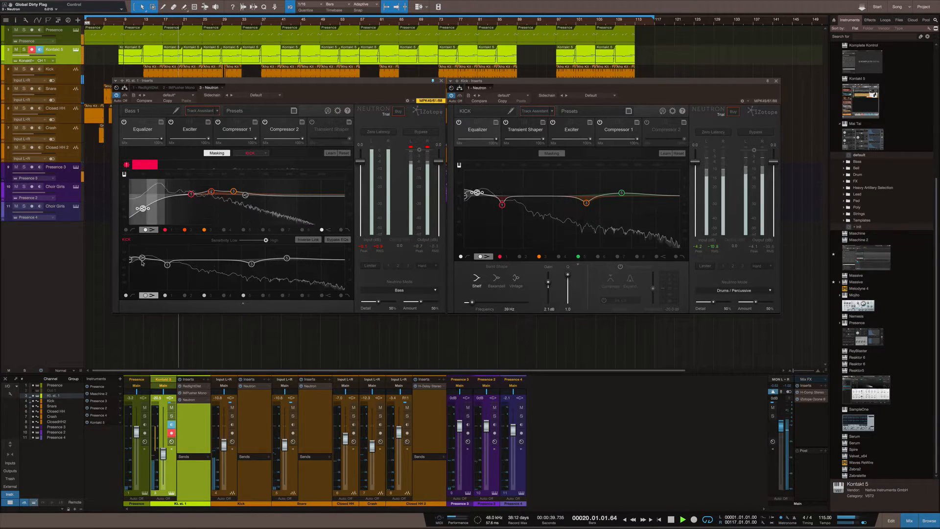
left_click_drag(143, 259, 142, 271)
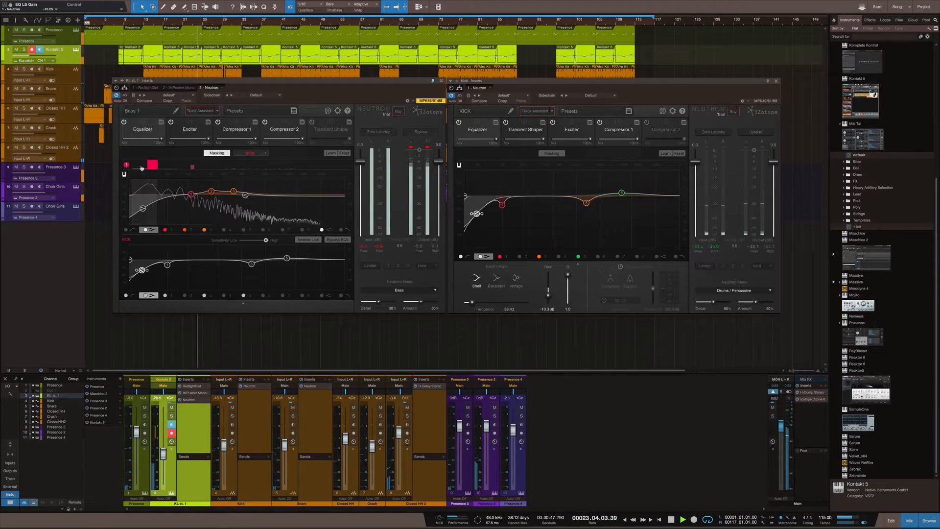
key("space")
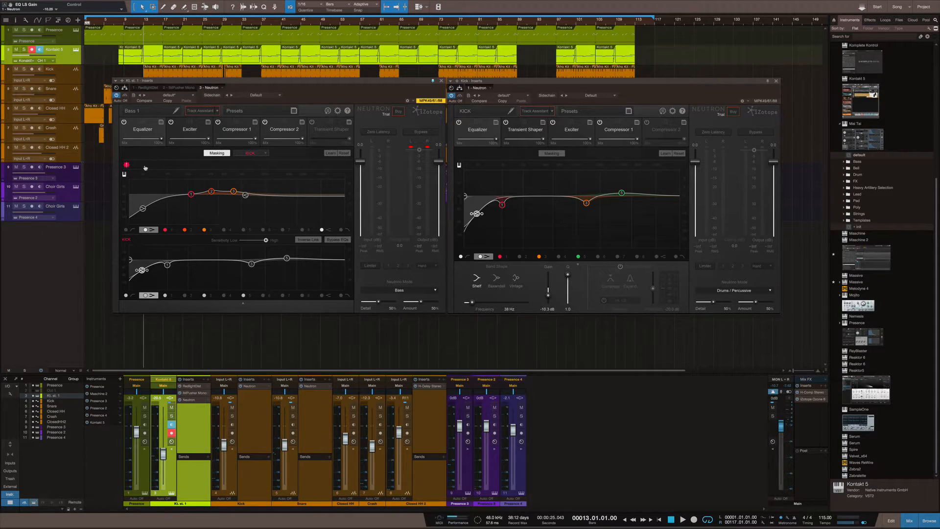
- Play the song to check the low-end masking, and turn on the Limiter in the bass's Neutron
key("space")
left_click(143, 209)
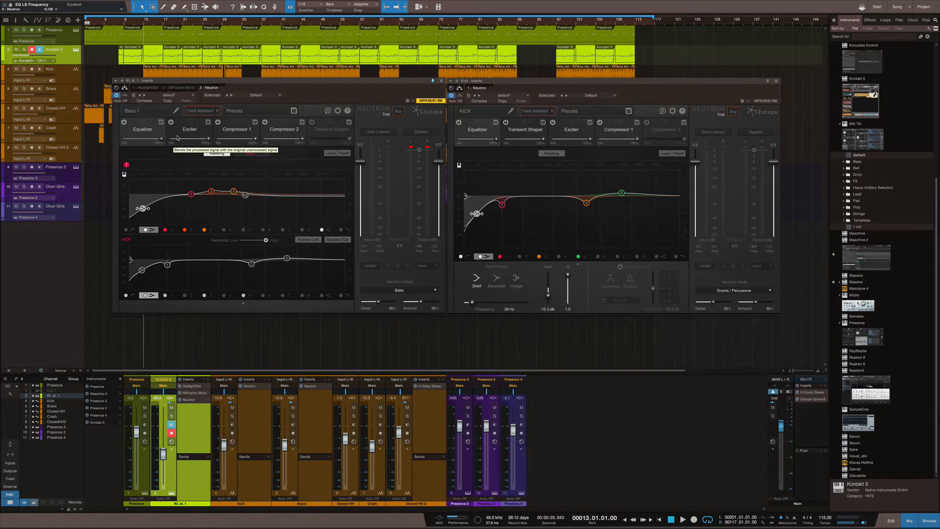
mouse_move(143, 209)
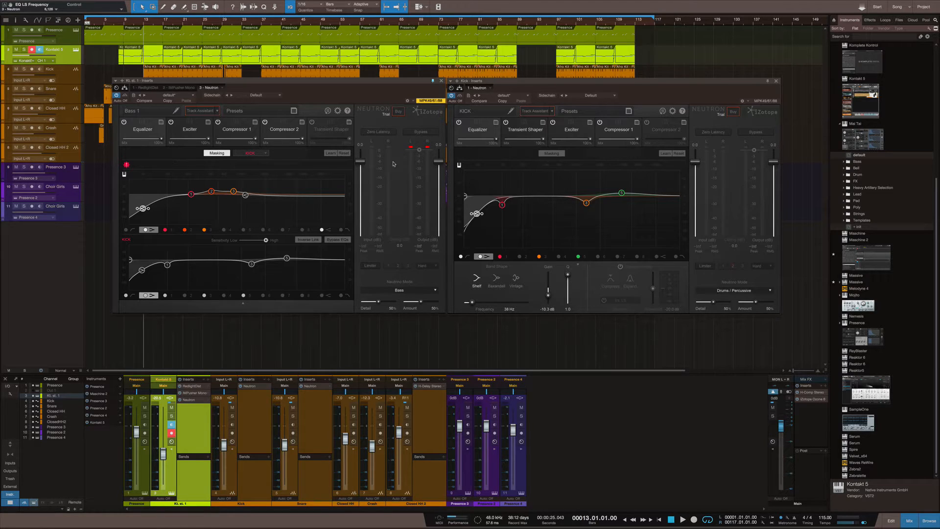
left_click(370, 265)
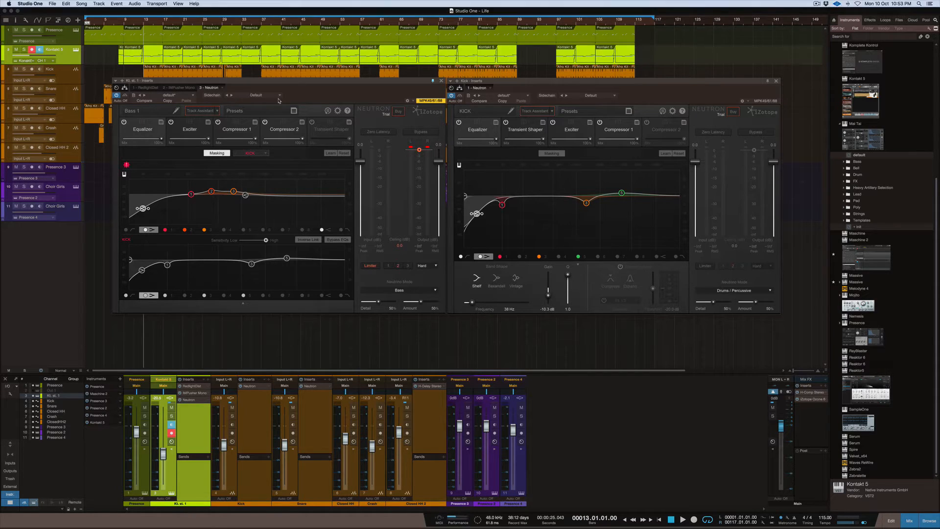
- Examine the bass's Compressor 1 settings, including its band Mix, and return to the Equalizer
left_click(238, 127)
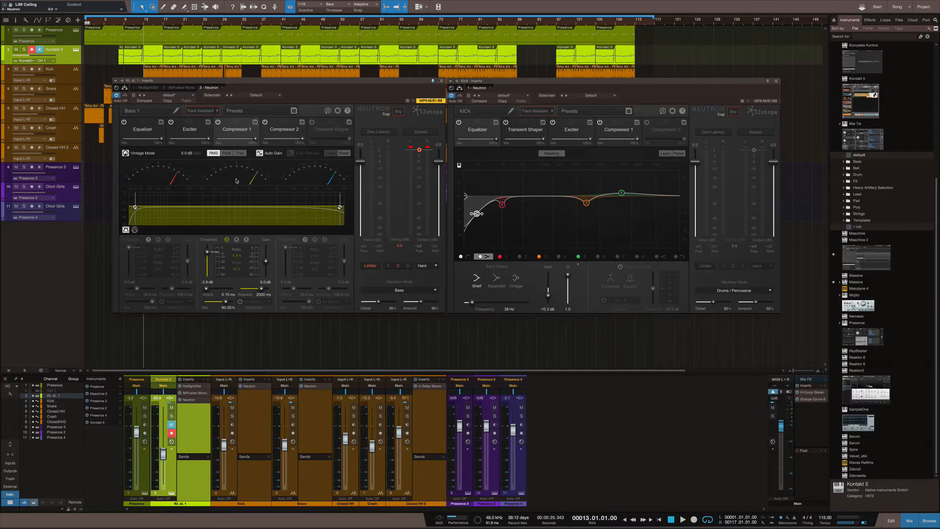
left_click(225, 302)
left_click(139, 128)
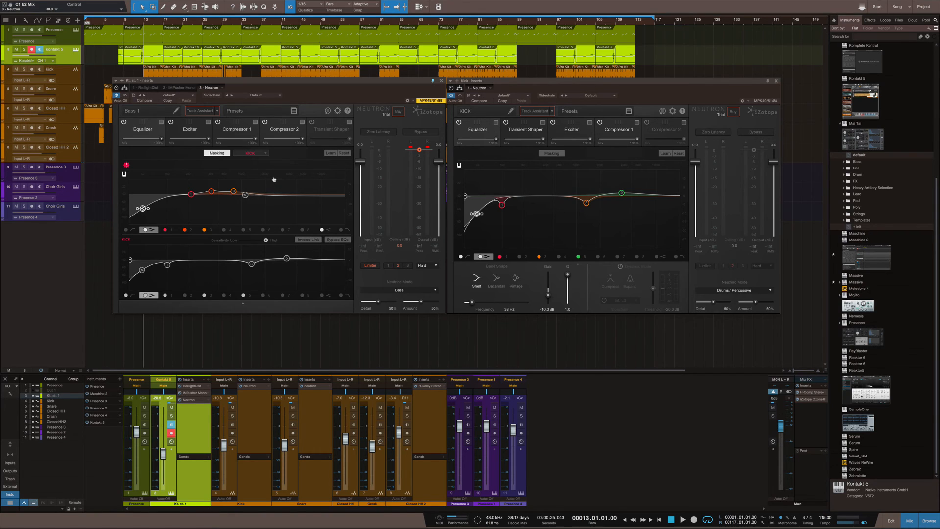
- Turn on the Kick's Masking view and choose the Bass 1 instance as the comparison track
left_click(552, 154)
left_click(585, 153)
left_click(585, 166)
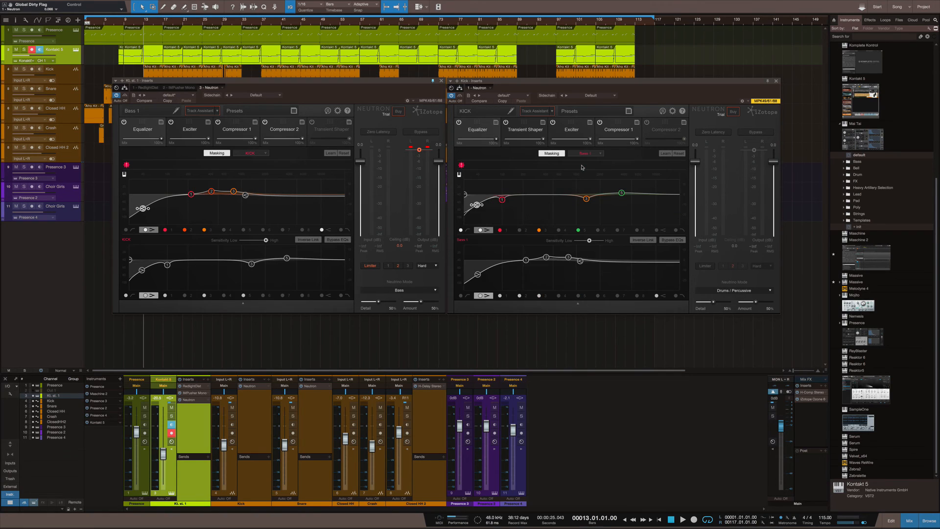